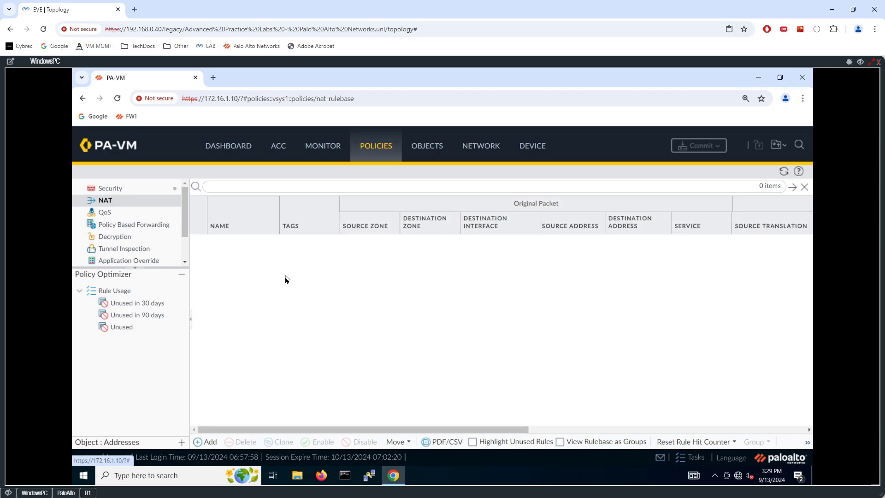
click(208, 441)
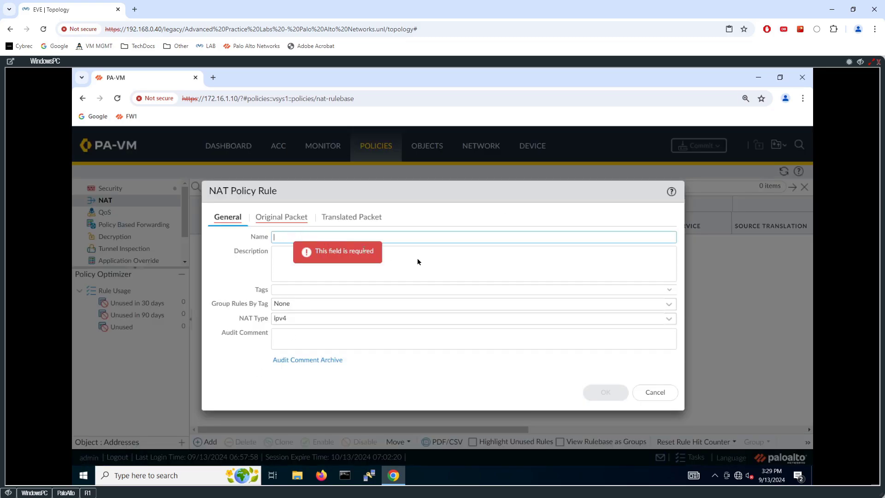
text(INT)
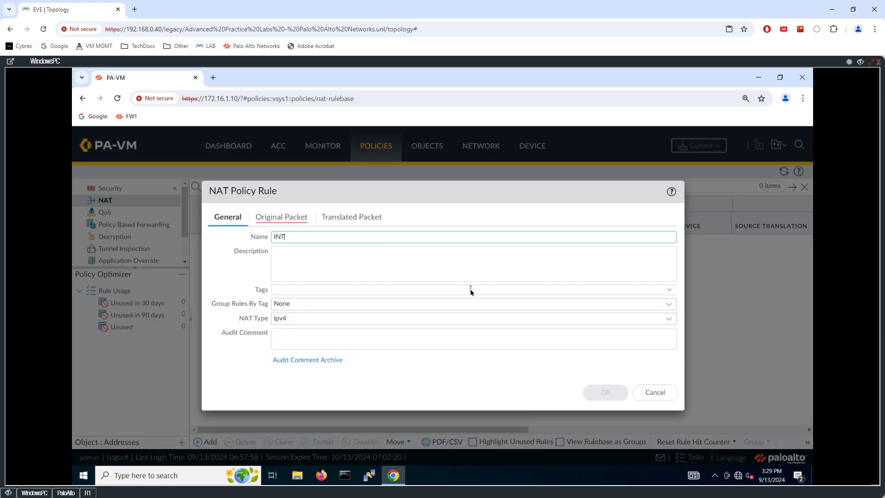
text(ERNAL-CLIENTS-NAT)
click(274, 220)
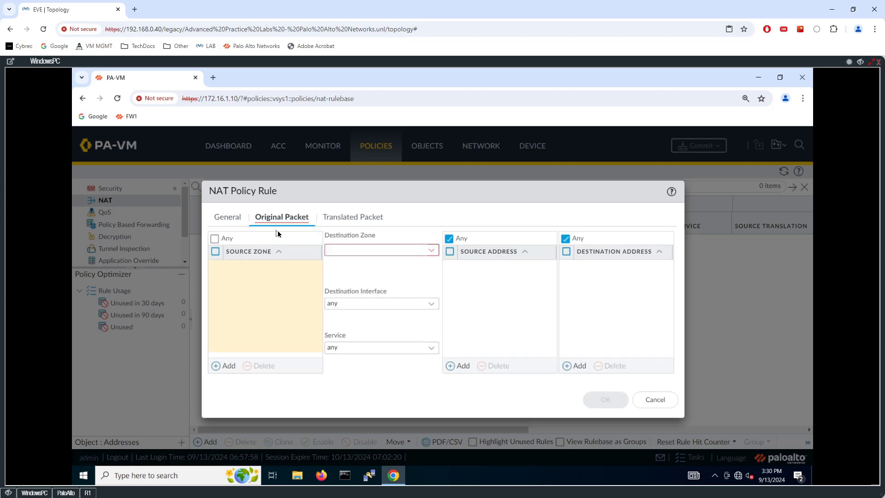
click(231, 367)
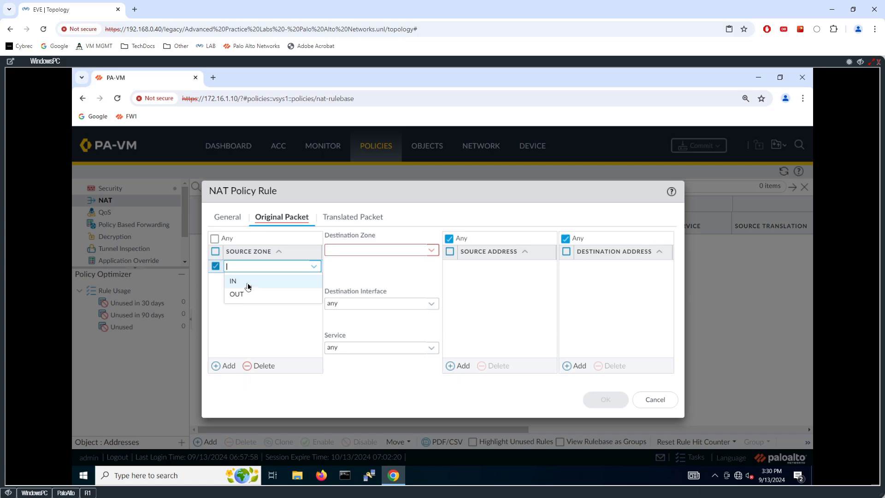
click(249, 282)
click(264, 317)
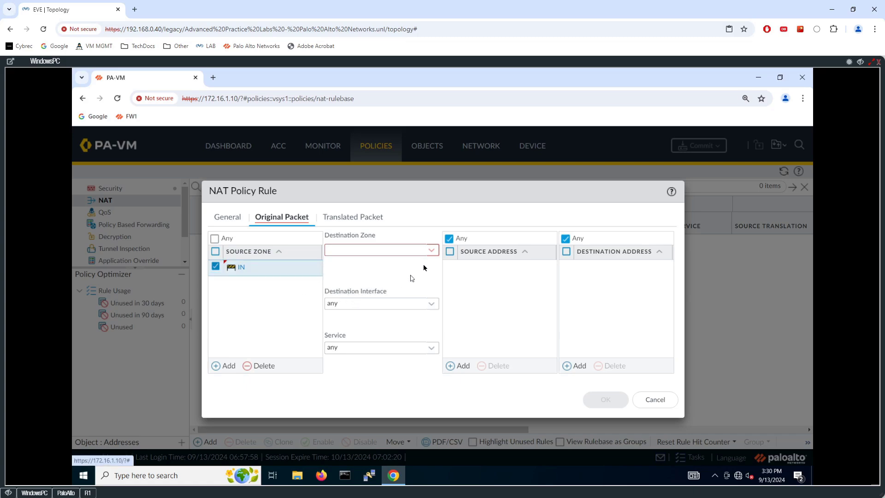
click(435, 253)
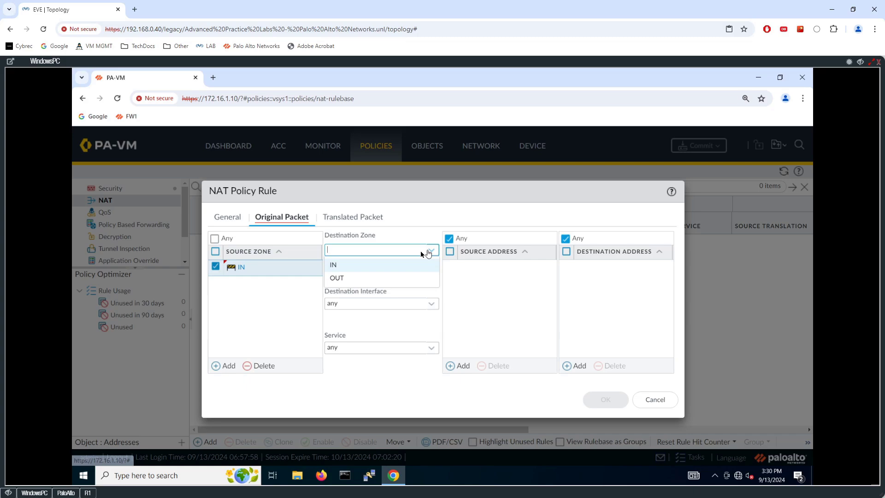
click(356, 279)
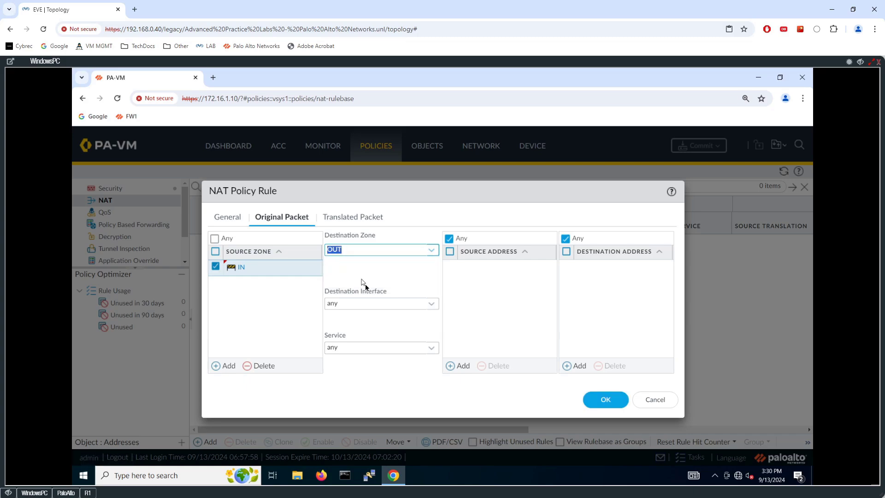
click(458, 365)
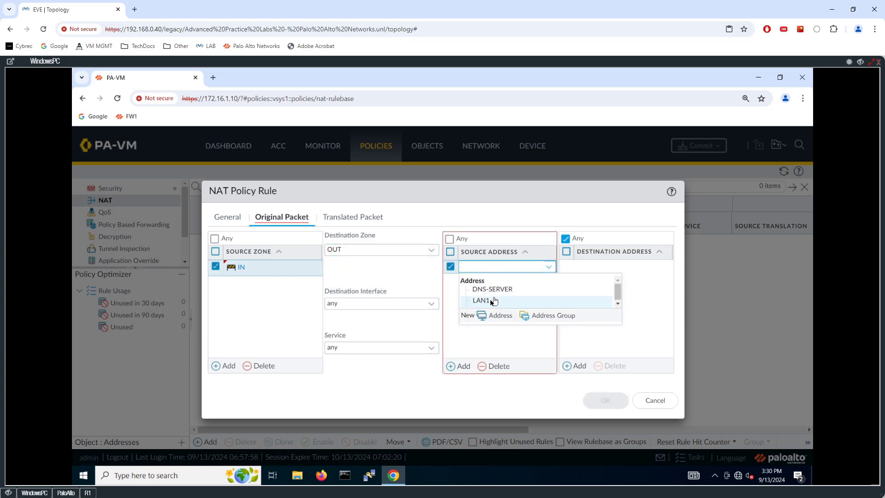
click(482, 301)
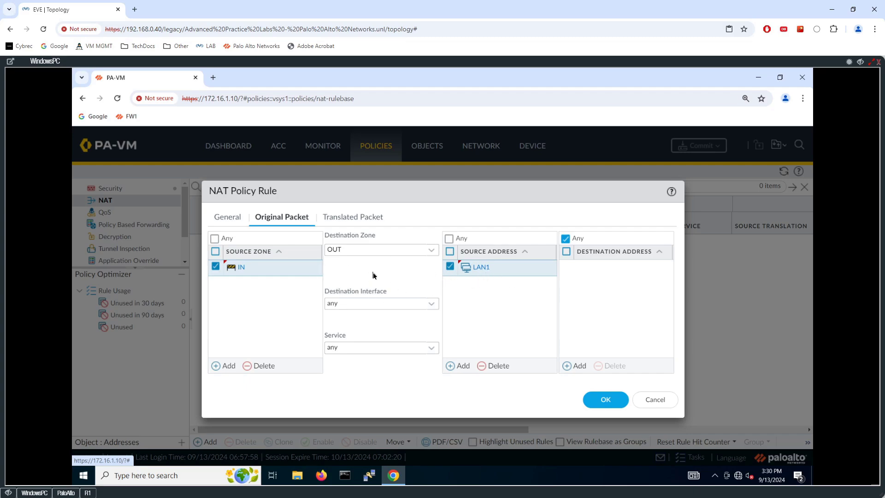
click(354, 220)
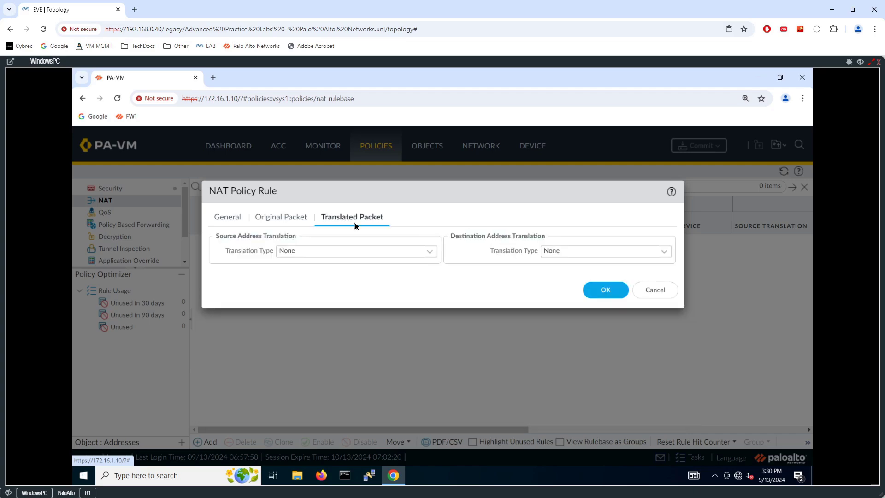
click(432, 255)
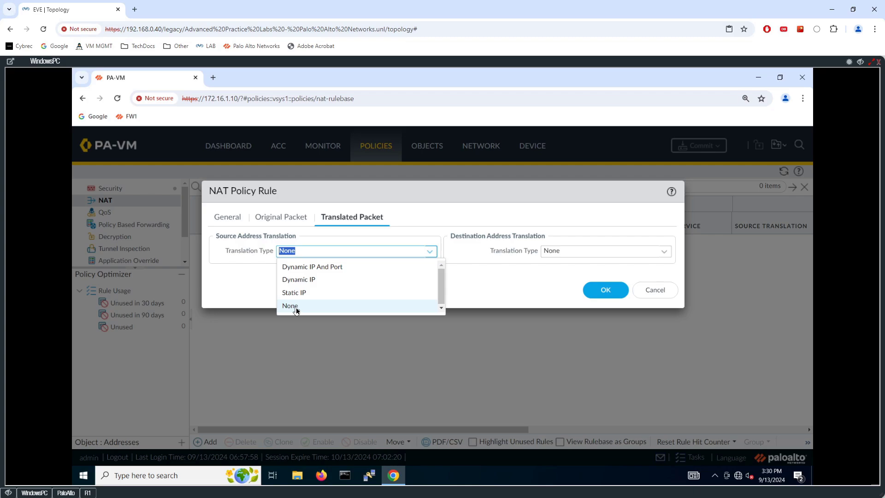
click(325, 280)
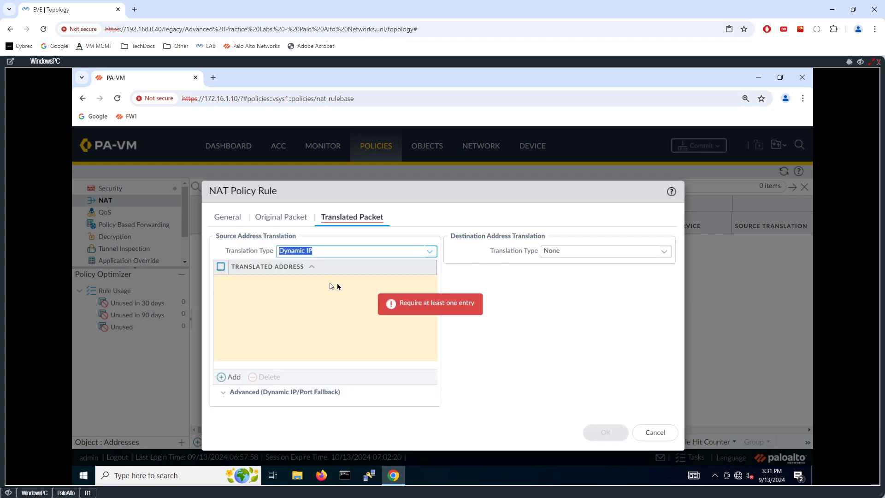
click(233, 377)
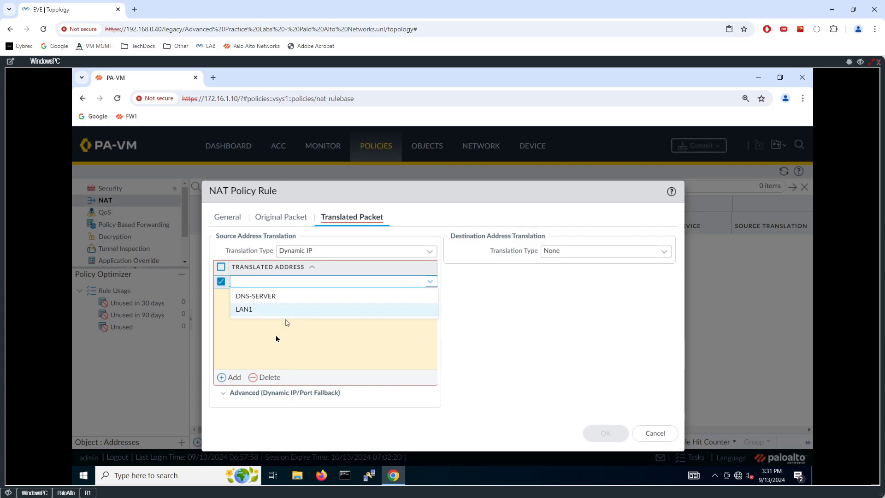
click(268, 411)
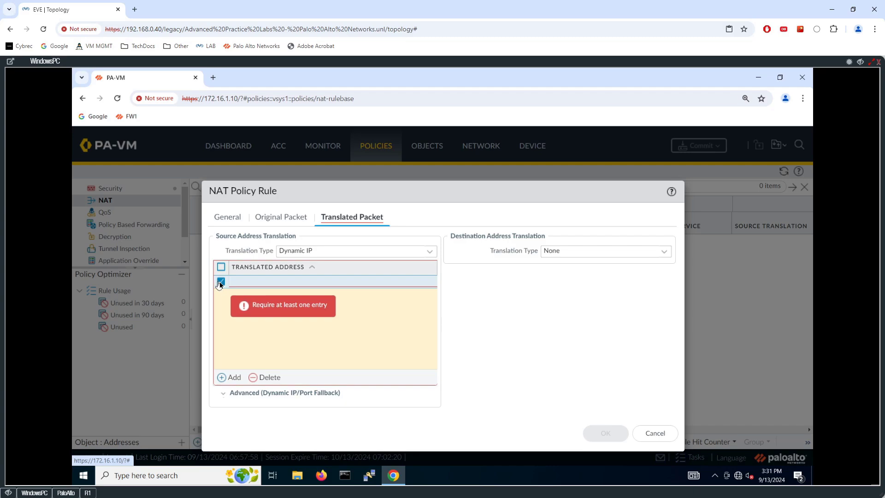
click(229, 377)
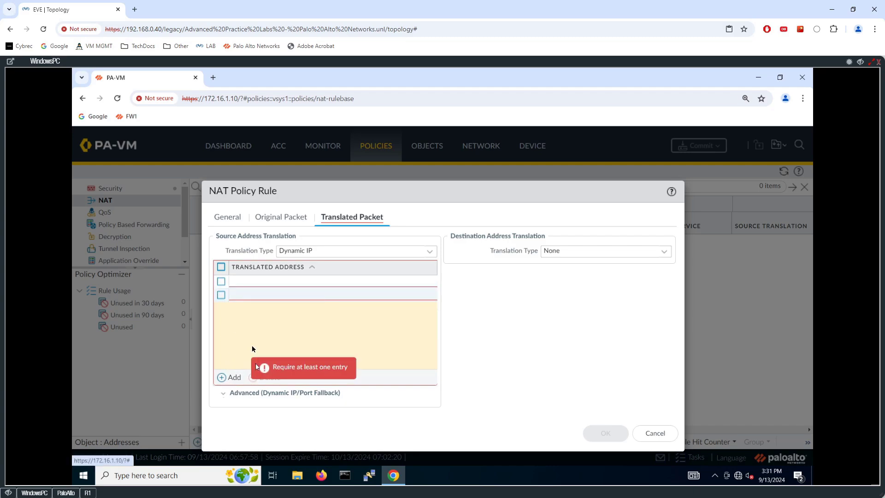
click(220, 296)
click(220, 295)
click(265, 377)
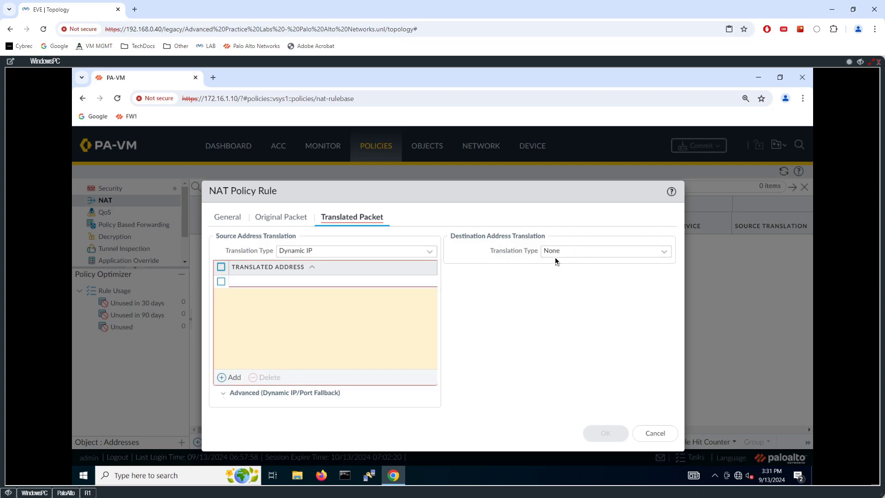
click(221, 281)
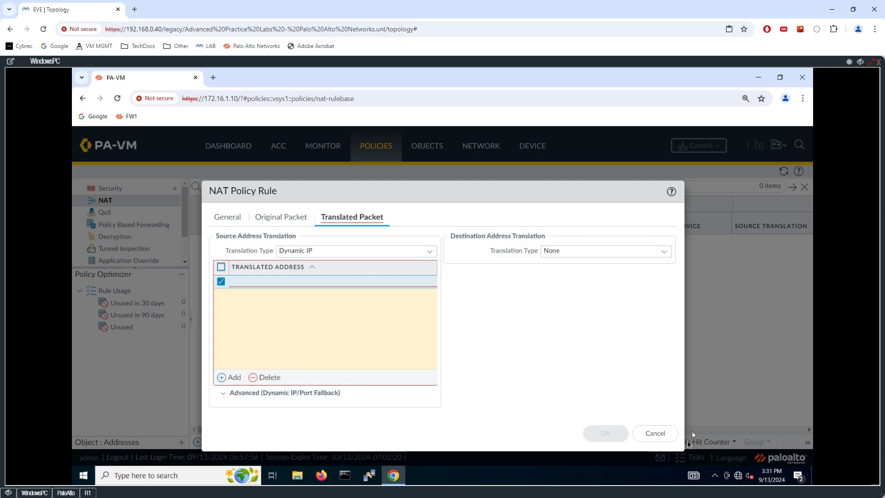
click(655, 433)
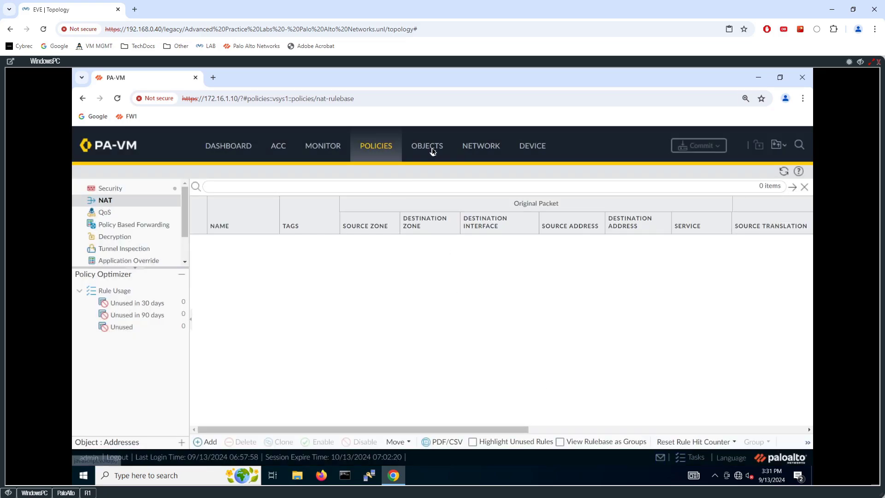
Create an address object named NAT-POOL of type IP Range covering 192.0.2.41-192.0.2.45.
click(431, 146)
click(123, 188)
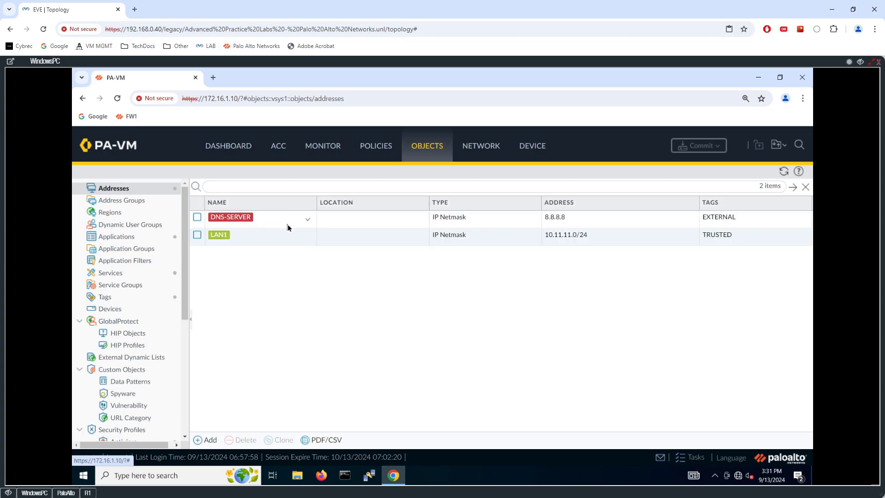
click(205, 439)
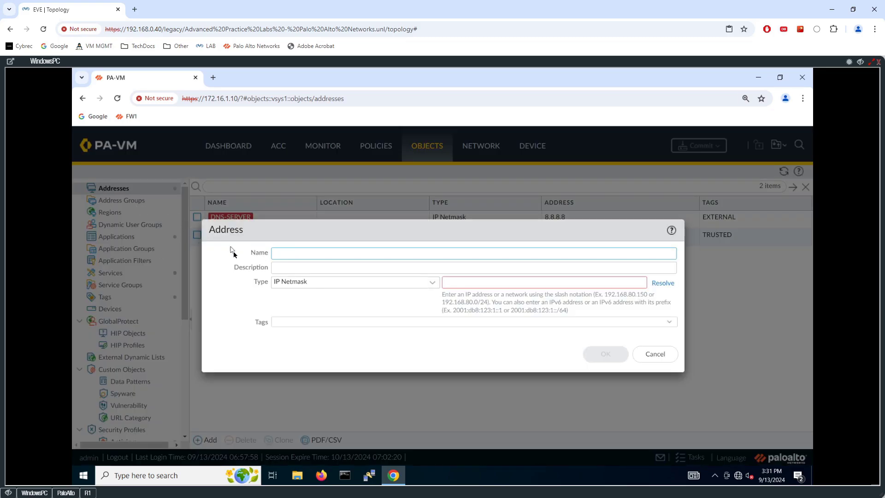
text(NAT-POOL)
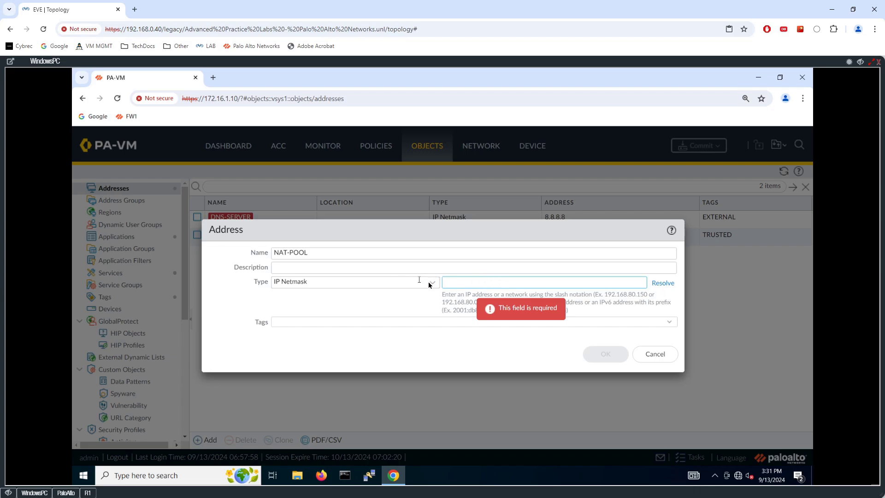
click(339, 283)
click(304, 311)
click(476, 281)
text(1)
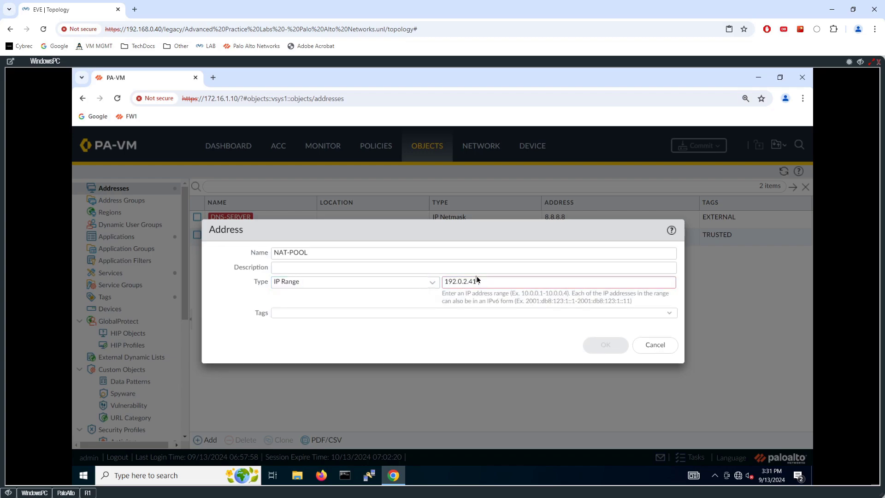
text(92.0.2.41-192.0.2.45)
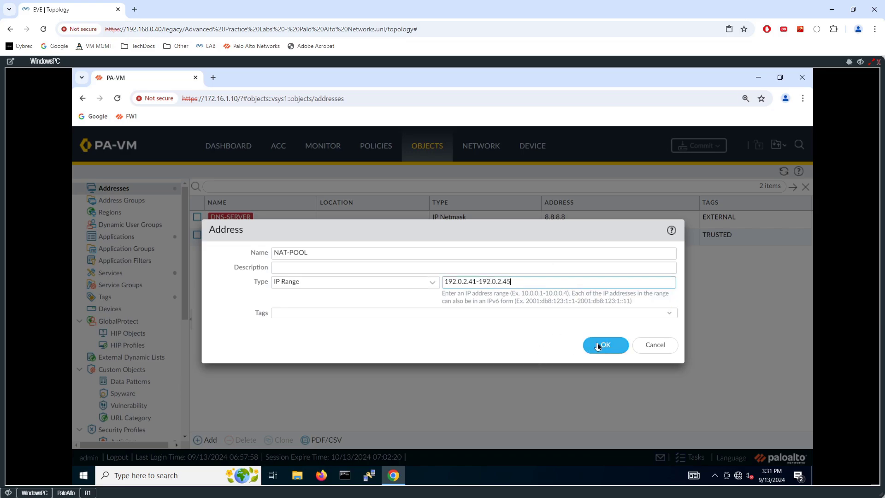
click(598, 347)
Start a new NAT policy rule named INTERNAL-CLIENTS-NAT.
click(377, 148)
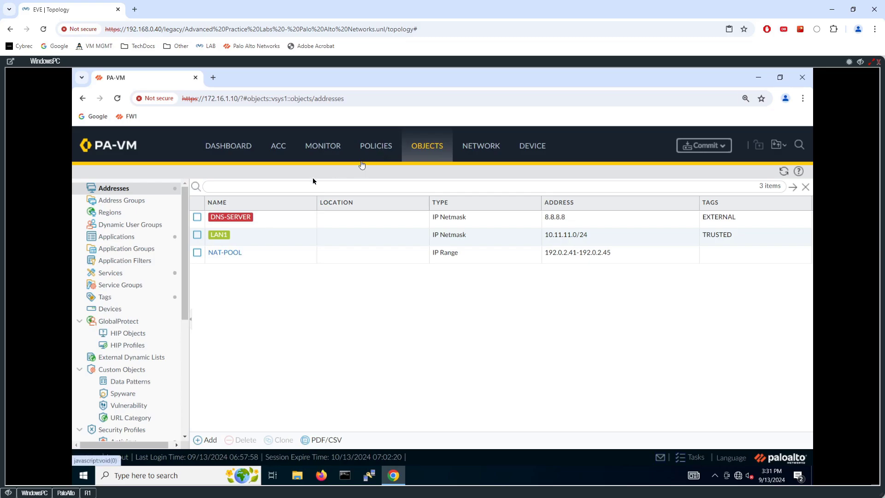
click(215, 444)
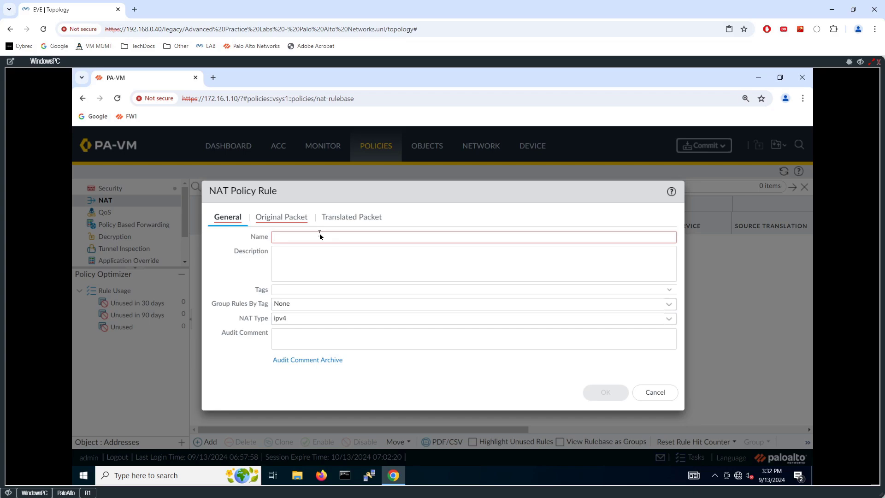
text(INTERNAL-CLOIENTS-)
key(BackSpace)
key(BackSpace)
key(BackSpace)
key(BackSpace)
key(BackSpace)
key(BackSpace)
key(BackSpace)
text(IENTA-NAT)
Match the rule's original packet on source zone IN, destination zone OUT and source address LAN1.
click(300, 217)
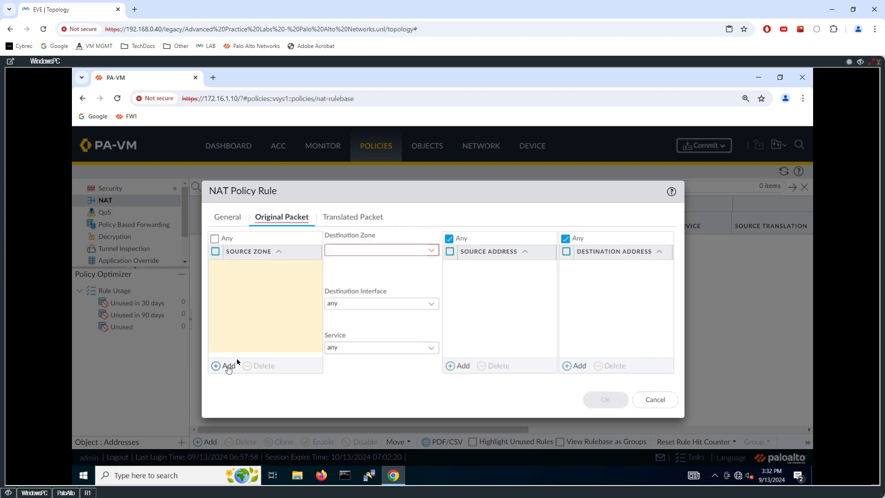
click(225, 365)
click(241, 281)
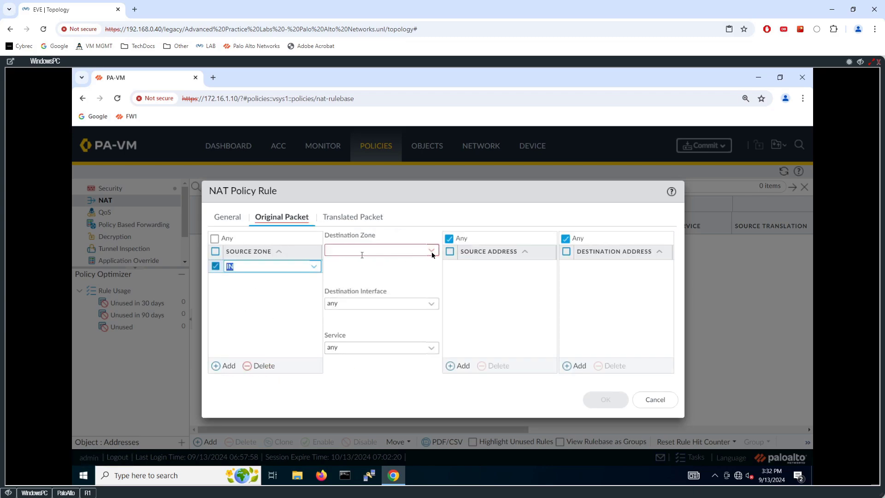
click(412, 256)
click(344, 278)
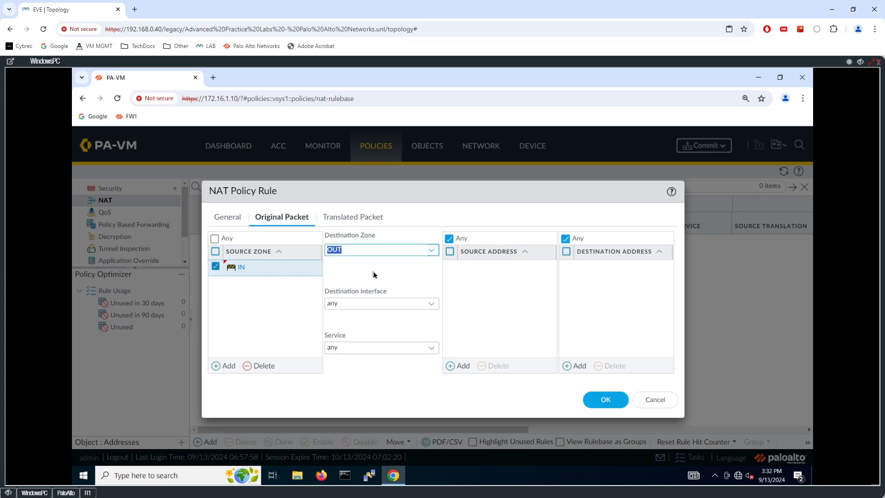
click(459, 366)
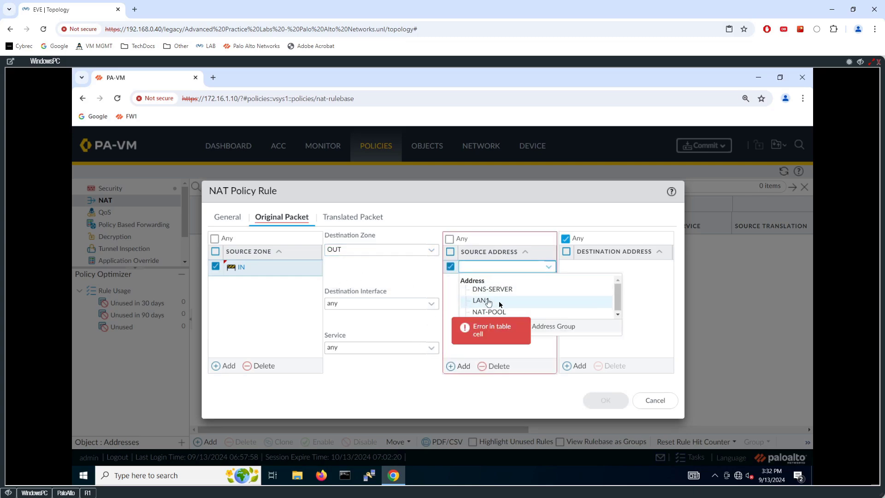
click(482, 300)
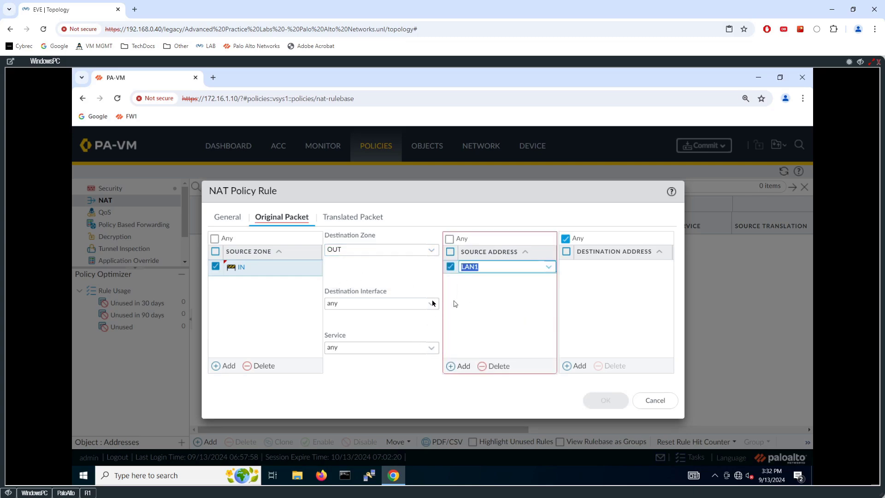
click(451, 390)
Set the rule's source address translation to Dynamic IP with NAT-POOL as translated address, and save the rule.
click(346, 219)
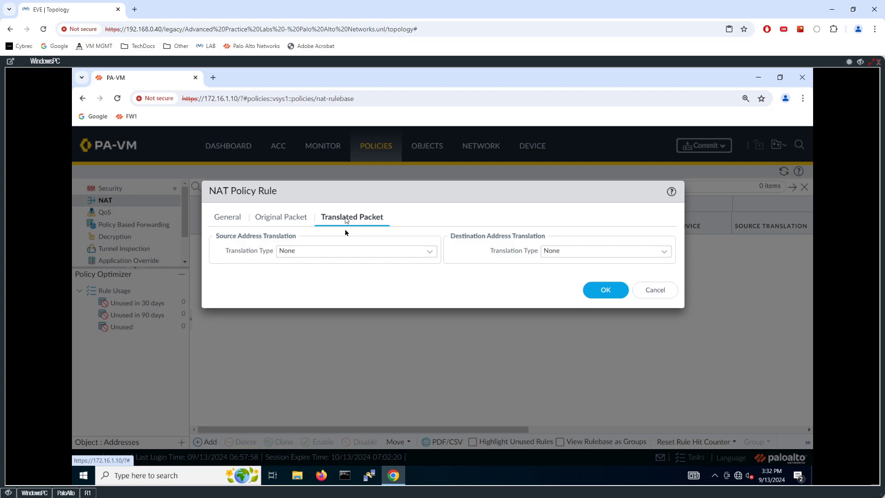
click(411, 254)
click(302, 281)
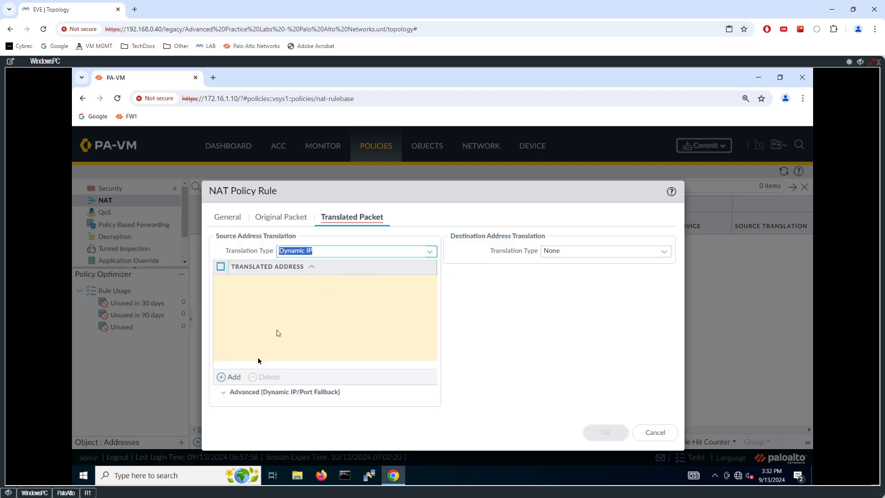
click(231, 377)
click(262, 323)
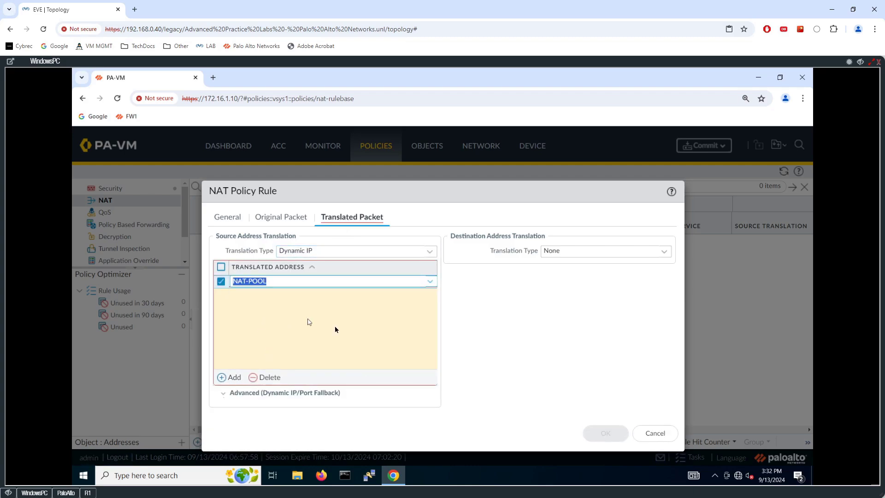
click(334, 419)
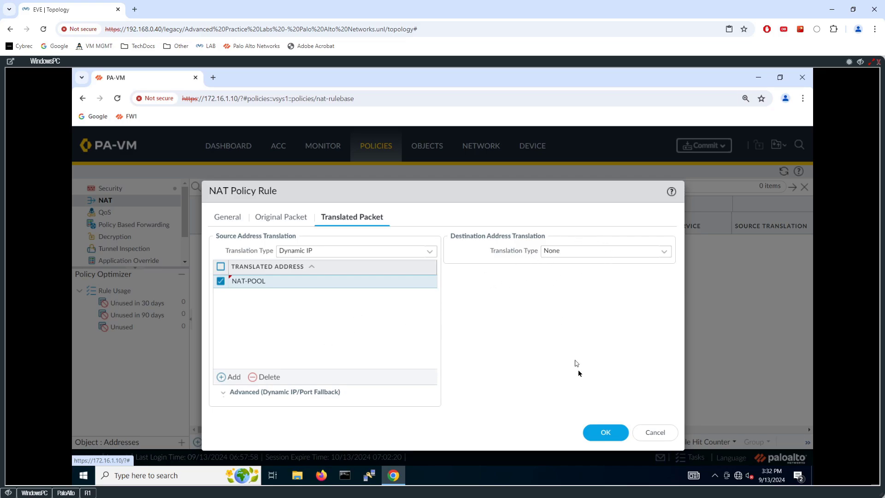
click(607, 433)
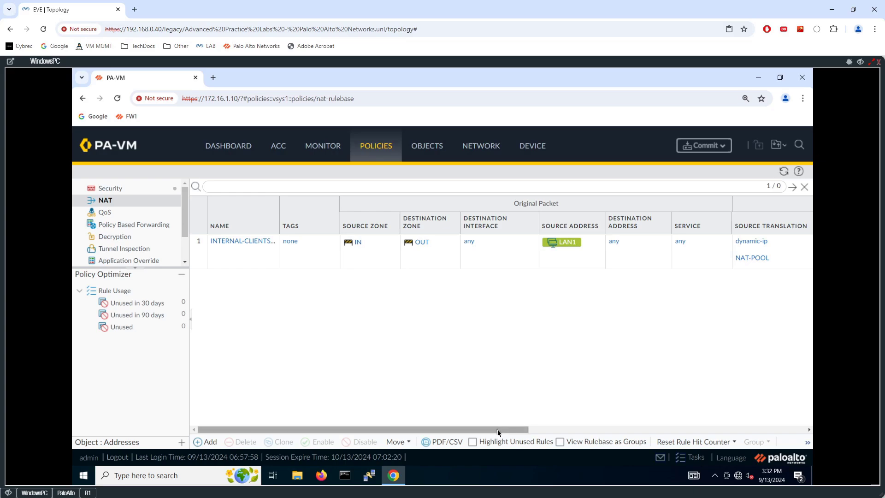
Check the new NAT rule's source translation and commit the configuration to the firewall.
drag(497, 430, 602, 430)
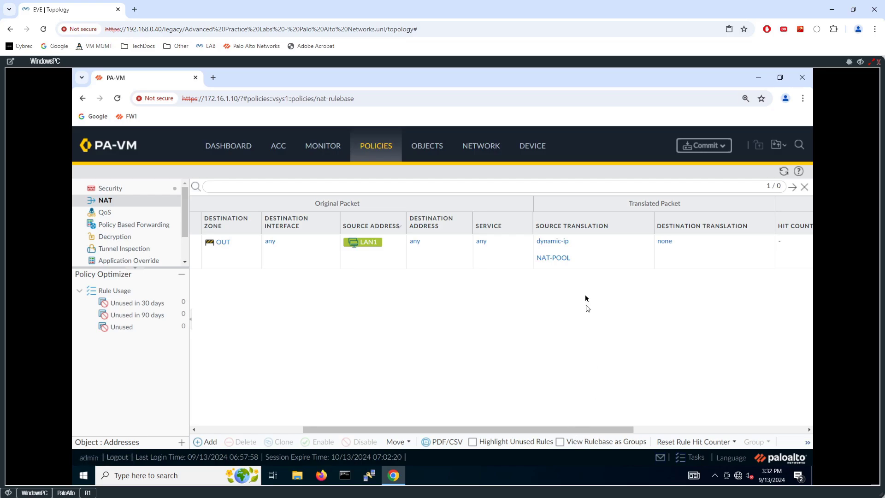
scroll(564, 241, right, 2)
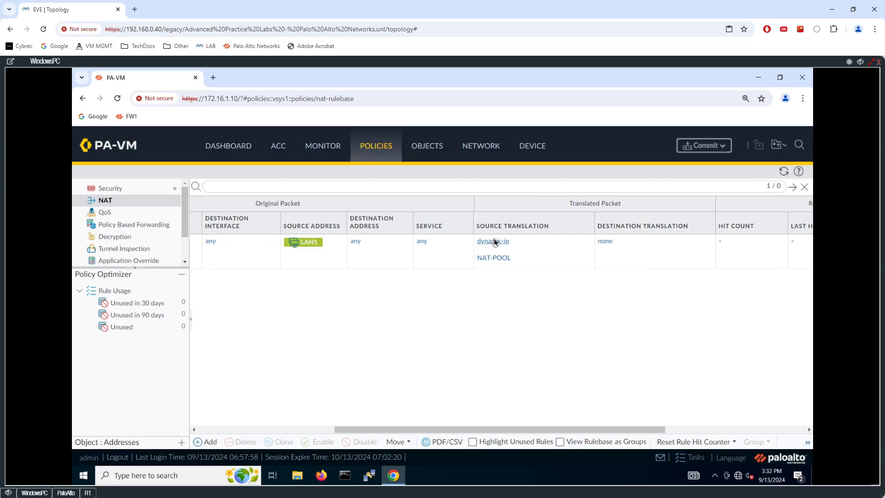
click(701, 145)
click(547, 443)
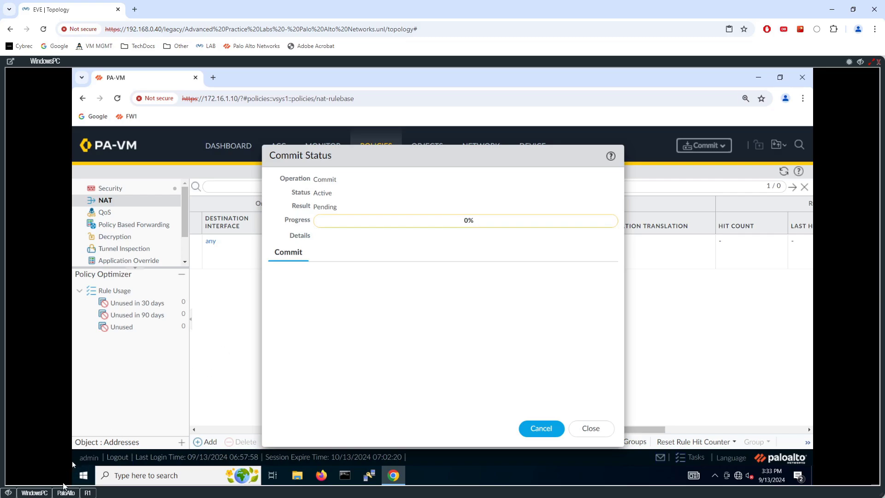
Switch to the UserPC console from the lab topology and check its IP settings with ipconfig in a Command Prompt.
click(9, 492)
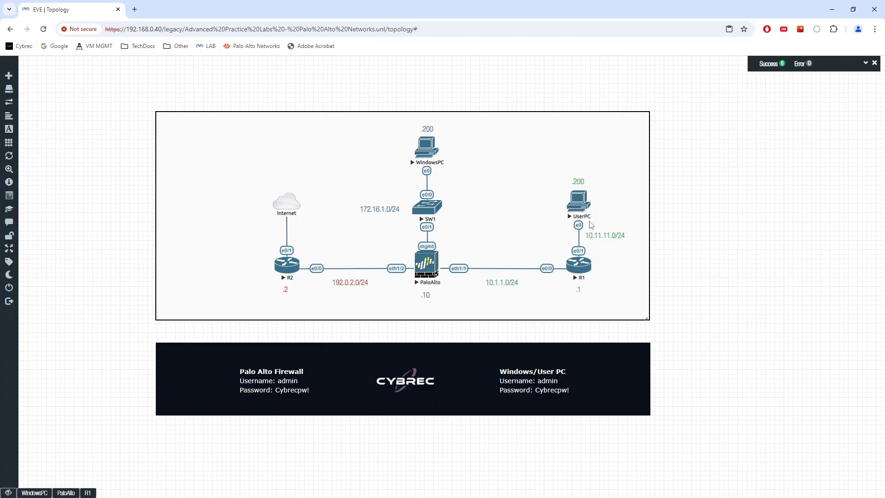
click(578, 200)
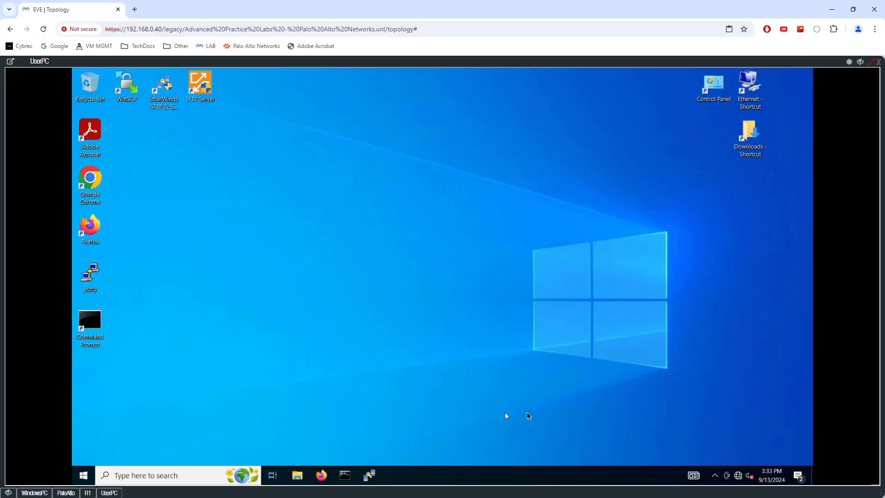
click(8, 492)
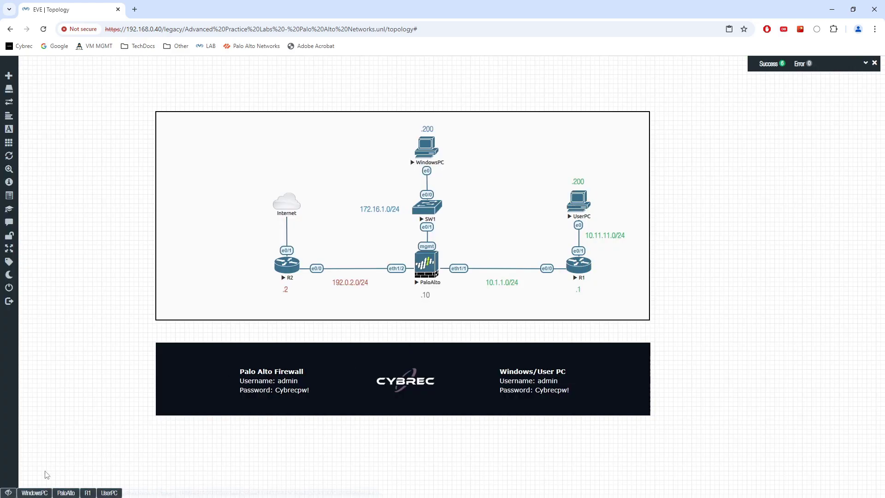
click(109, 493)
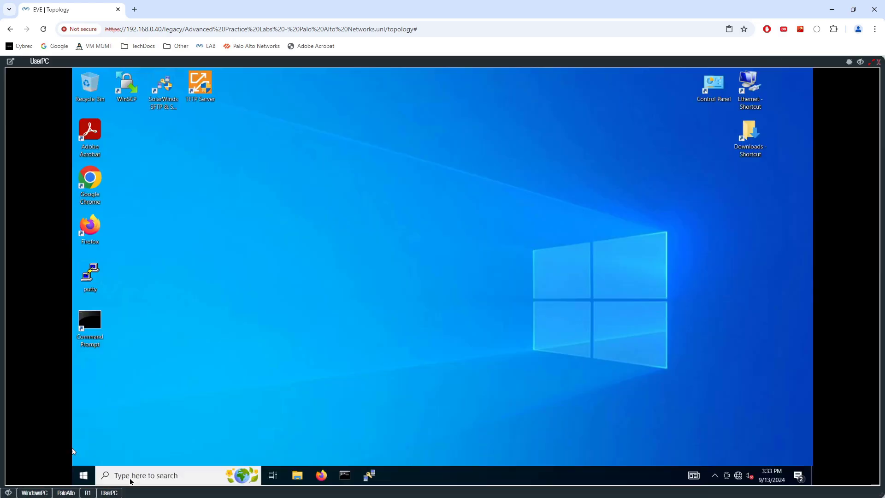
double_click(106, 321)
text(ipconfig)
key(Return)
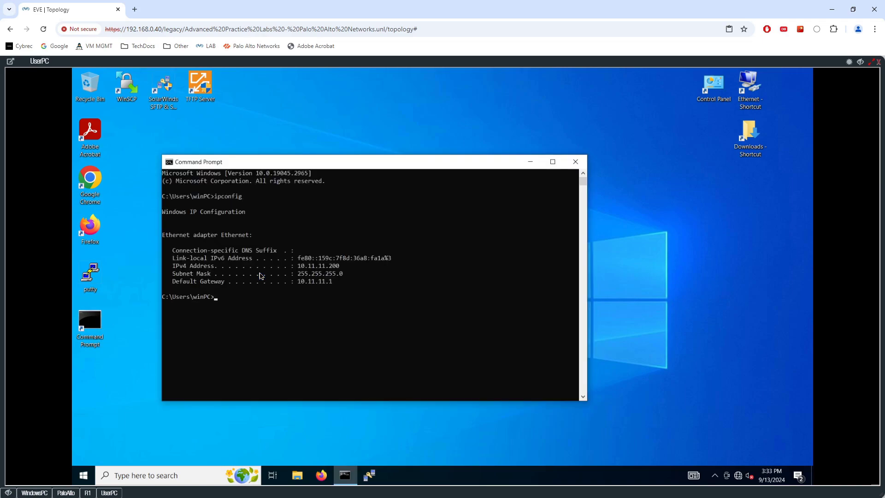
click(576, 162)
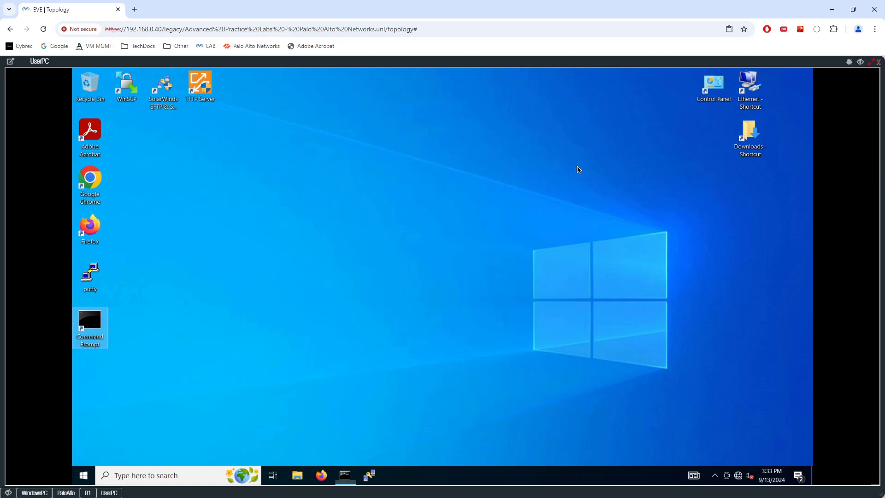
Launch Chrome on UserPC and dismiss the firewall's commit status window on WindowsPC.
click(92, 182)
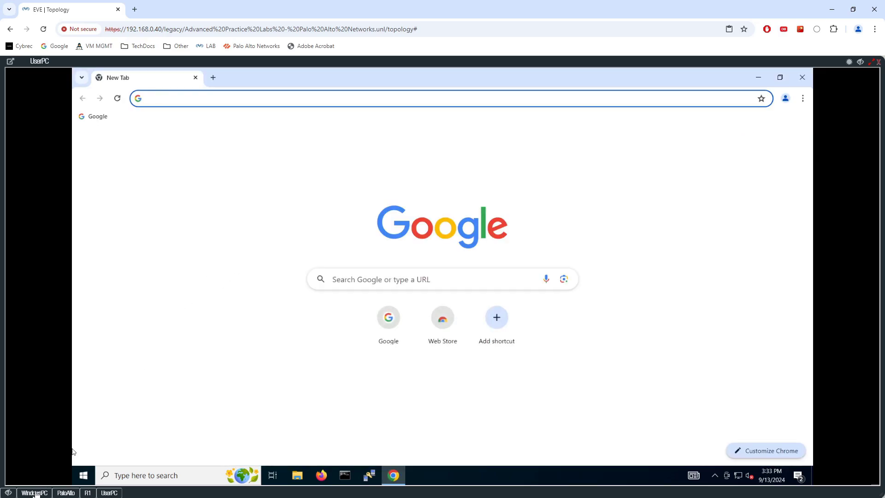
click(34, 492)
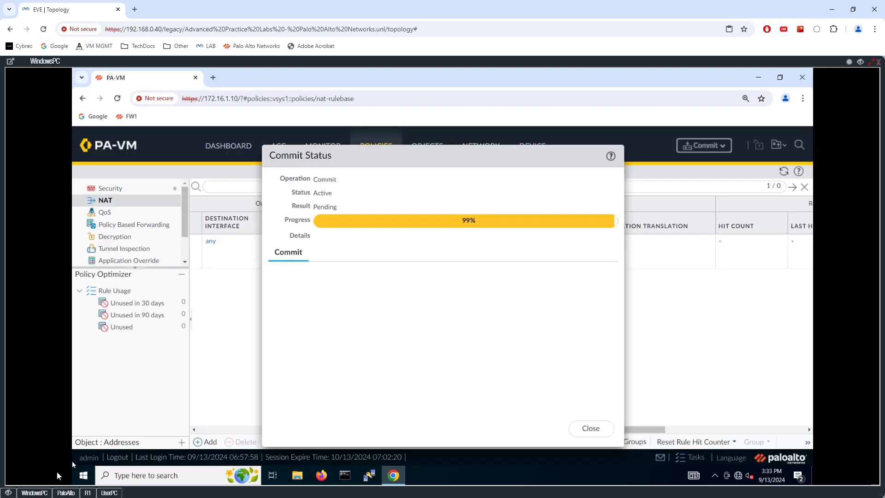
click(592, 428)
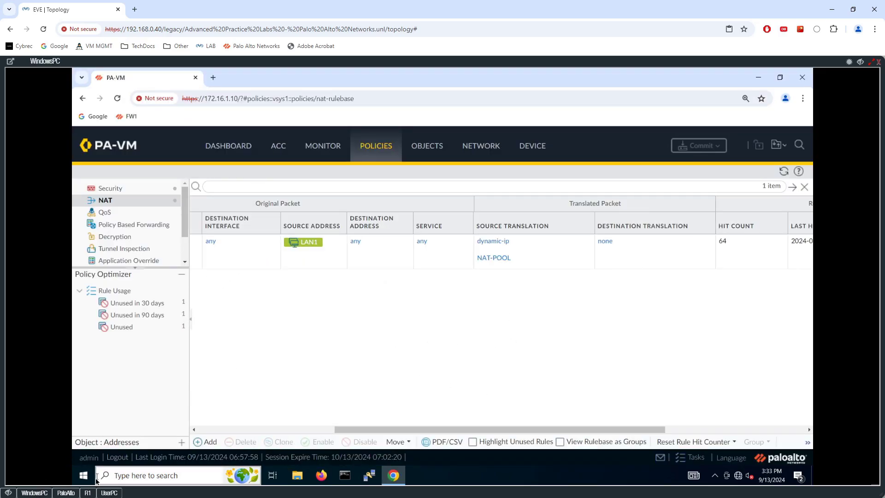
Switch back to UserPC and browse to cybrec.com in Chrome to generate outbound web traffic.
click(110, 493)
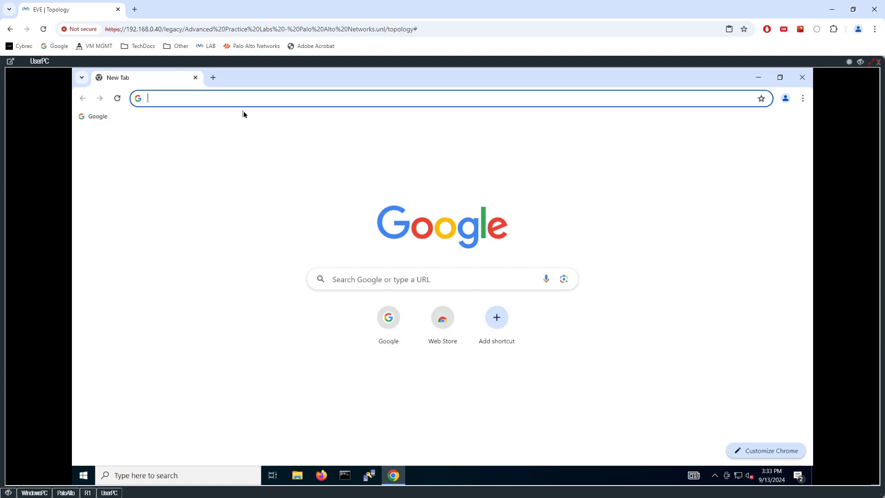
text(cybre.co)
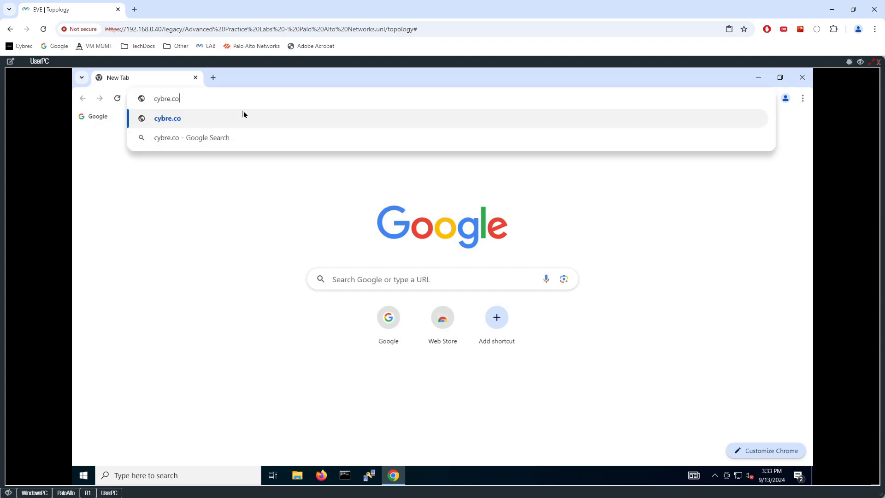
text(m)
key(Return)
click(167, 100)
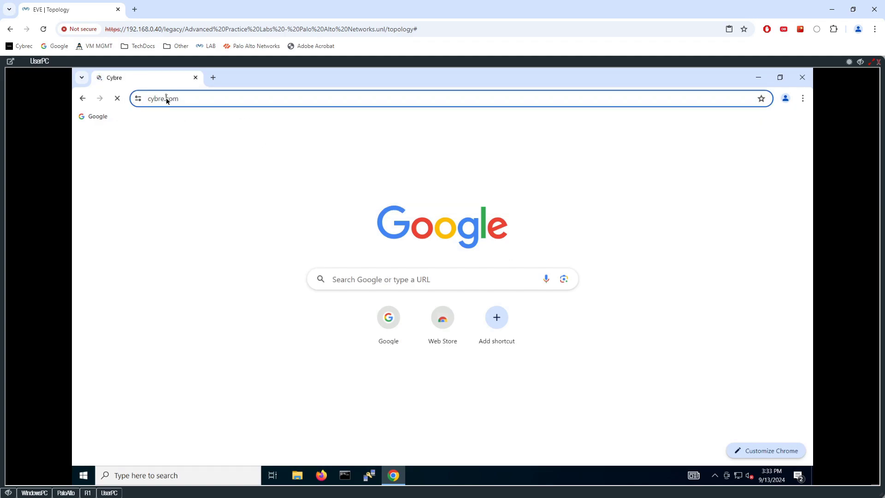
text(c)
key(Return)
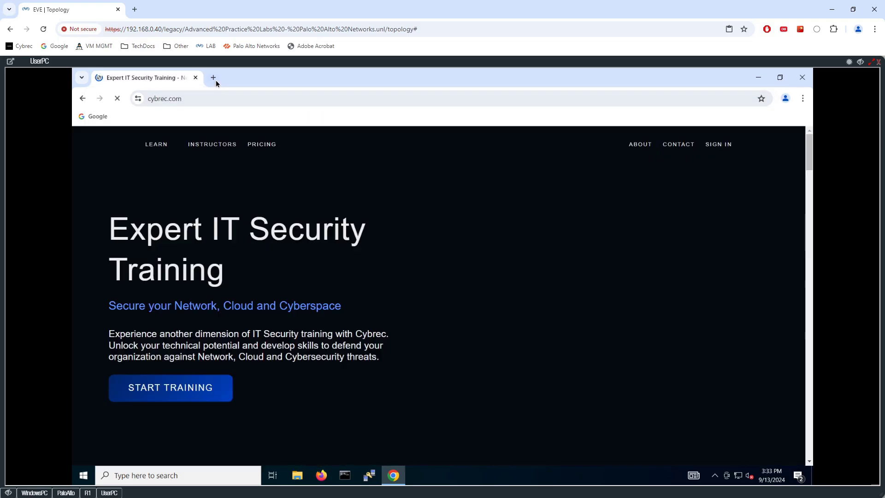
Load cnn.com in a new browser tab on UserPC and skim the page.
click(213, 78)
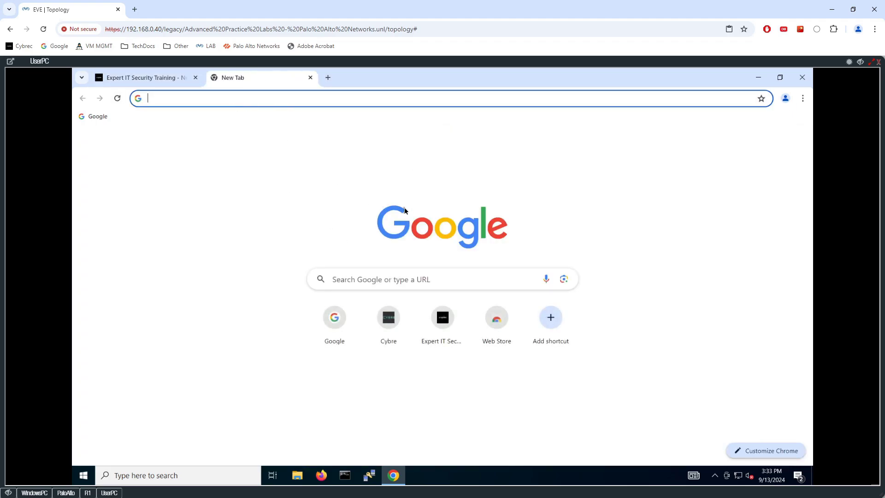
text(cnn.com)
key(Return)
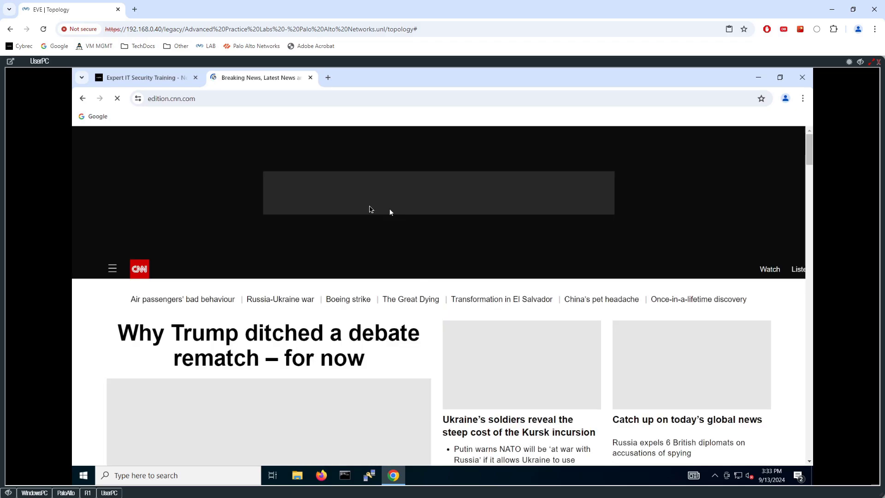
scroll(328, 187, down, 4)
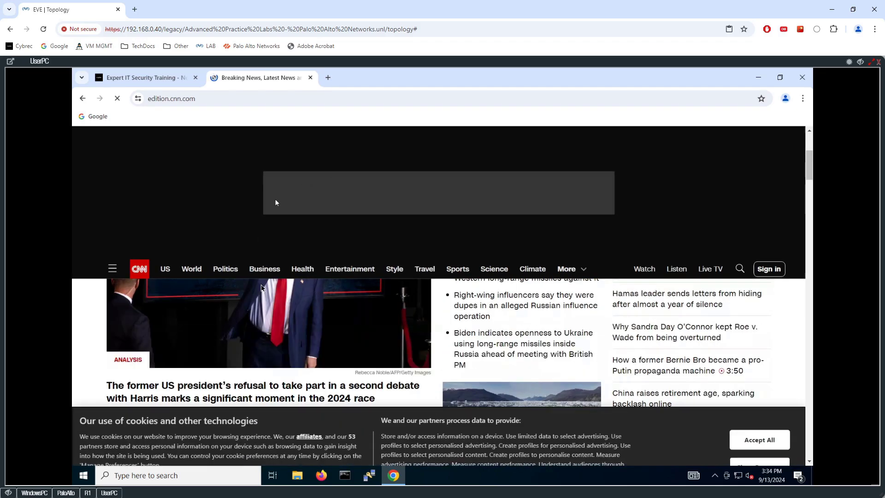
scroll(335, 258, up, 3)
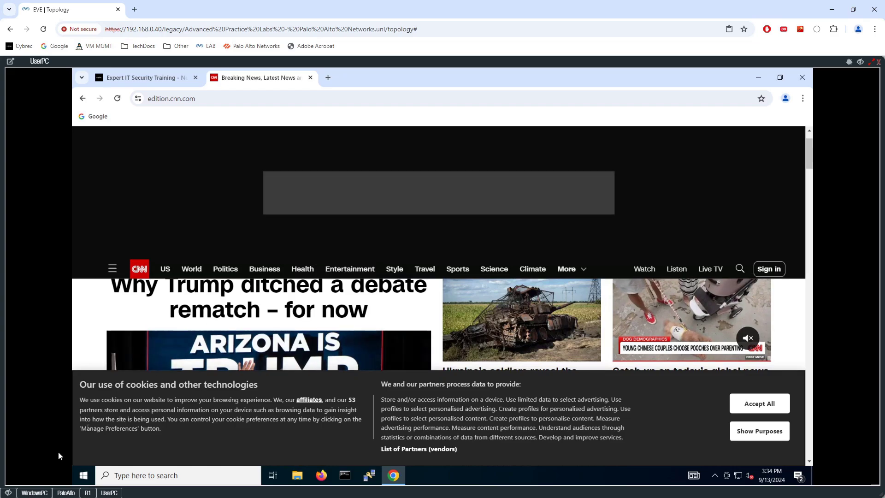
Return to the firewall on WindowsPC, refresh the NAT rulebase and examine the rule's hit count and last-hit time.
click(33, 494)
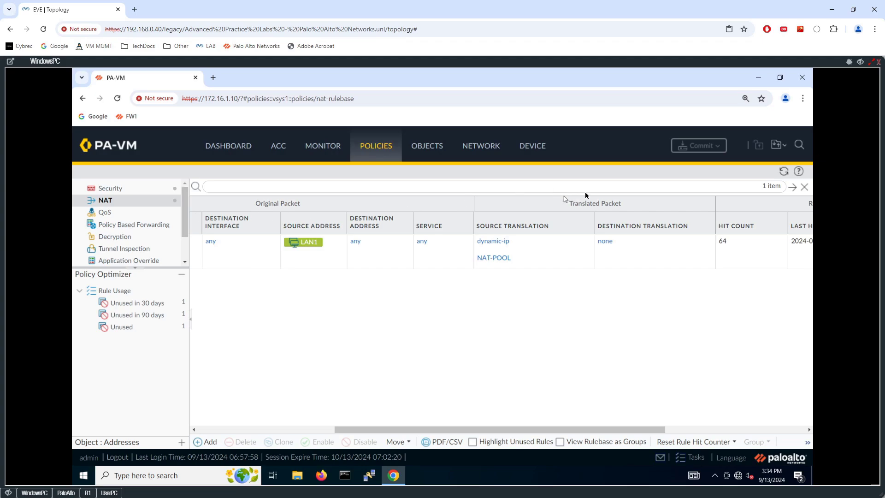
click(784, 172)
scroll(639, 429, right, 2)
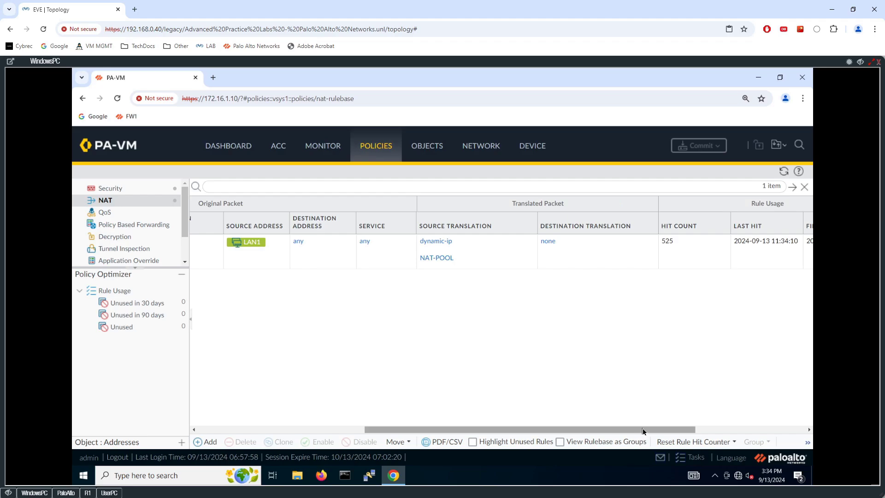
scroll(664, 429, right, 2)
scroll(680, 429, right, 2)
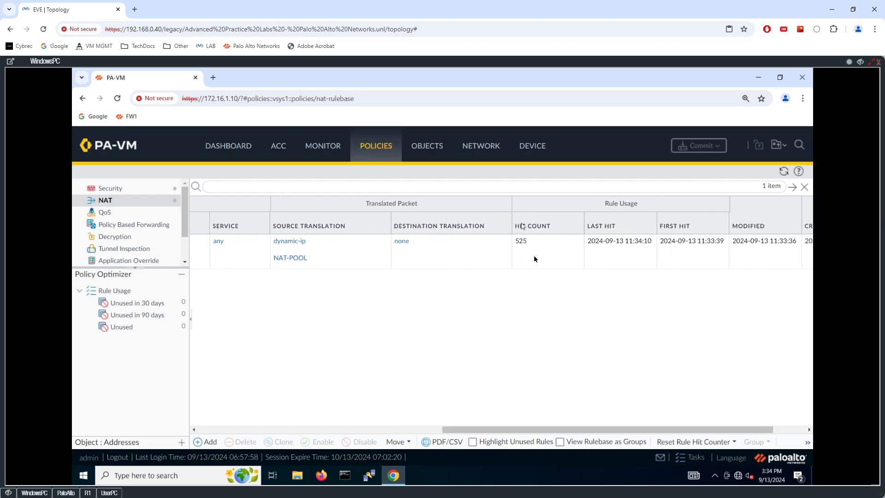
Examine the security policy rules, including their applications, actions and hit counts.
click(105, 189)
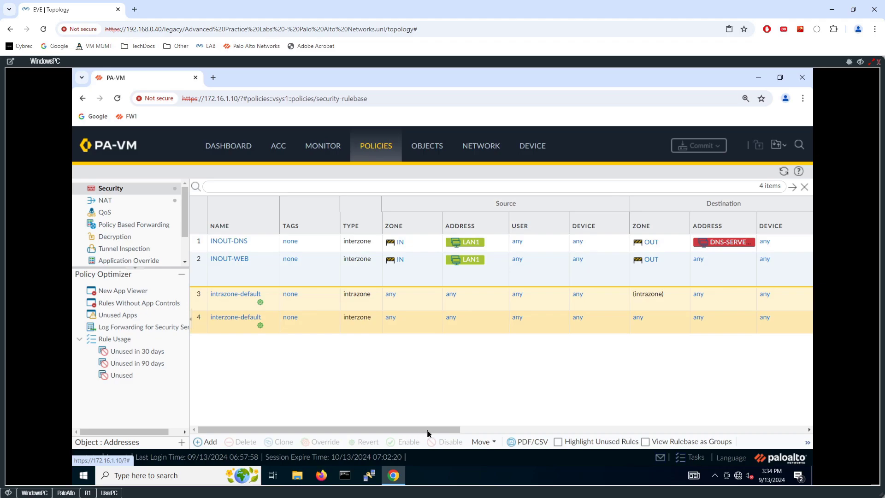
scroll(428, 430, right, 4)
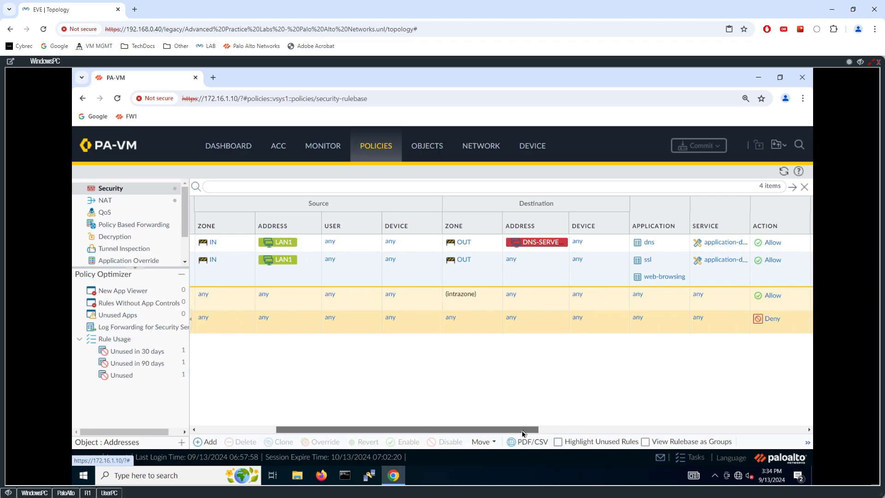
scroll(528, 432, right, 5)
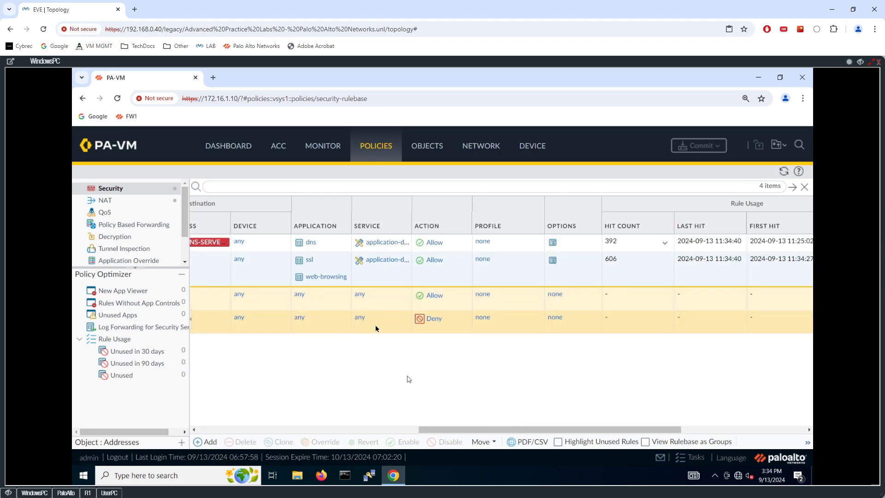
Look through the firewall's active sessions from zone IN to zone OUT in the Session Browser.
click(323, 147)
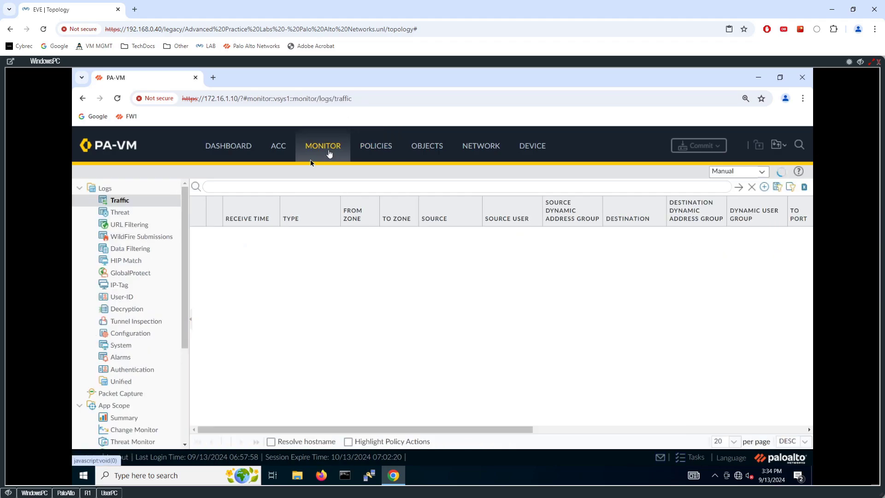
scroll(183, 205, down, 3)
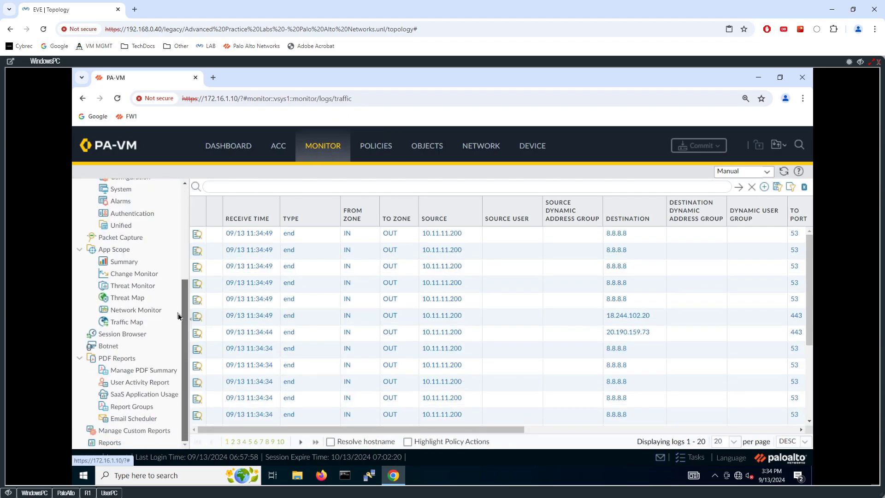
click(122, 334)
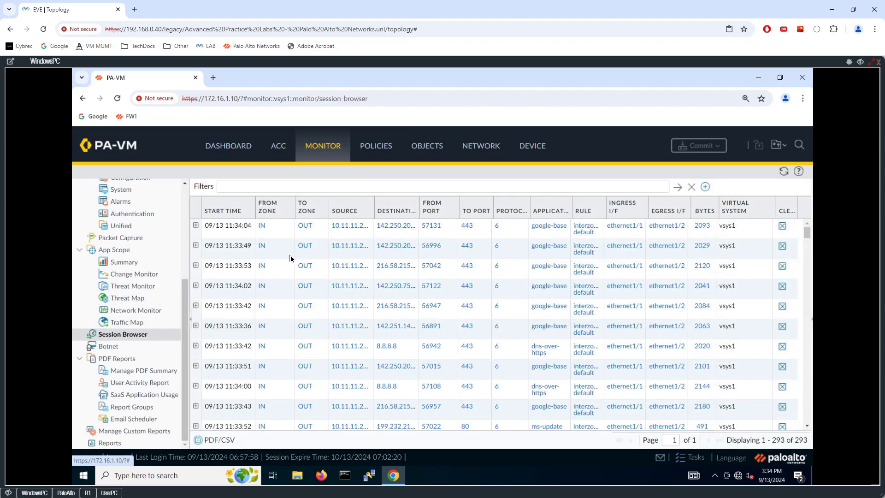
scroll(287, 262, down, 3)
scroll(284, 265, up, 3)
scroll(142, 226, up, 5)
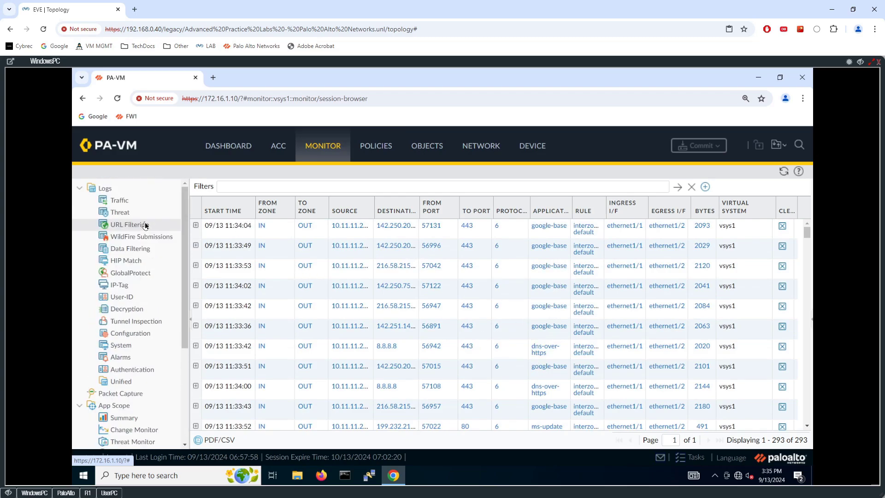
Open the firewall's traffic log.
click(131, 203)
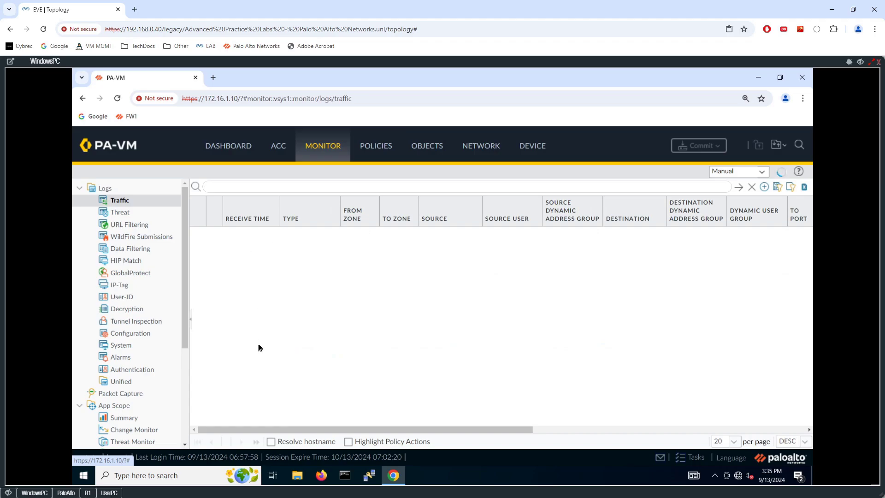